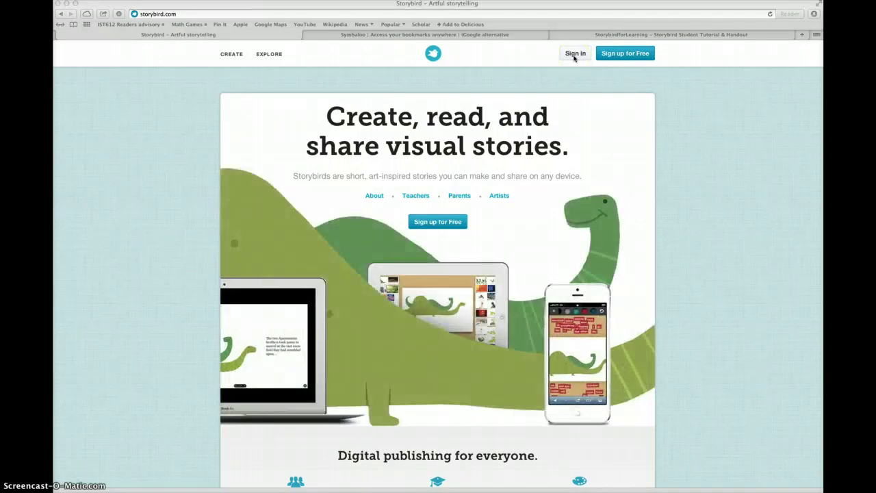
- Sign in to Storybird with the student's own username and password, replacing the autofilled details
{"action": "left_click", "coordinate": [573, 54]}
{"action": "left_click", "coordinate": [438, 89]}
{"action": "left_click_drag", "start_coordinate": [344, 137], "coordinate": [299, 141]}
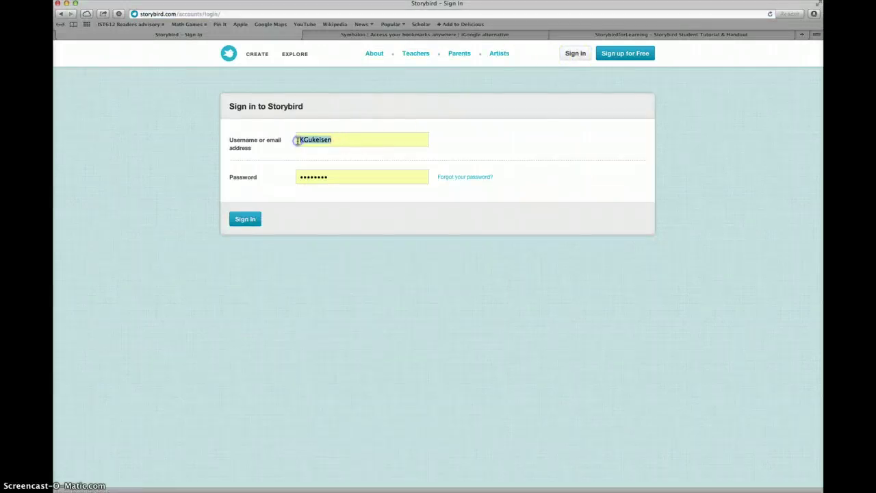
{"action": "key", "text": "BackSpace"}
{"action": "type", "text": "Student"}
{"action": "type", "text": "8"}
{"action": "type", "text": "ird"}
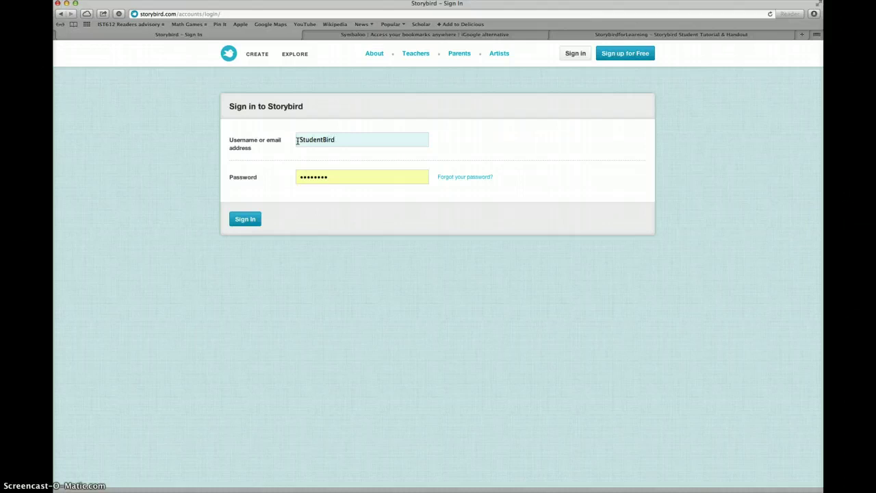
{"action": "left_click_drag", "start_coordinate": [336, 176], "coordinate": [294, 174]}
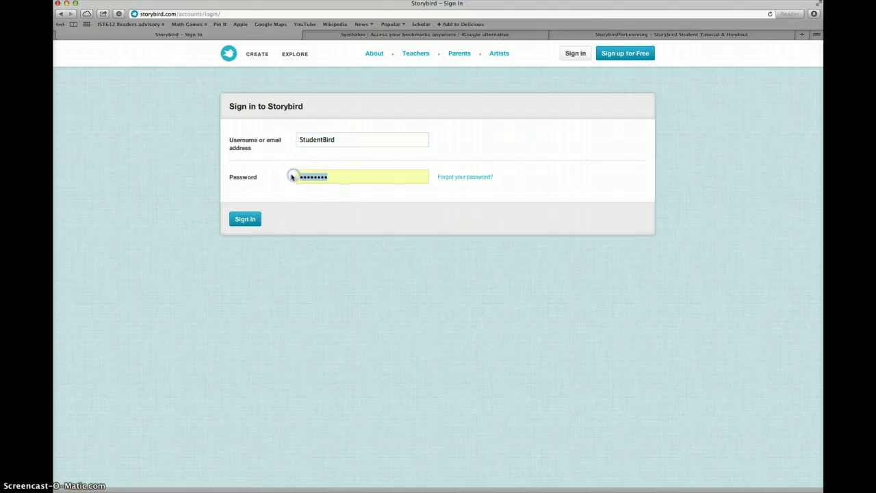
{"action": "type", "text": "•••••"}
{"action": "left_click", "coordinate": [245, 220]}
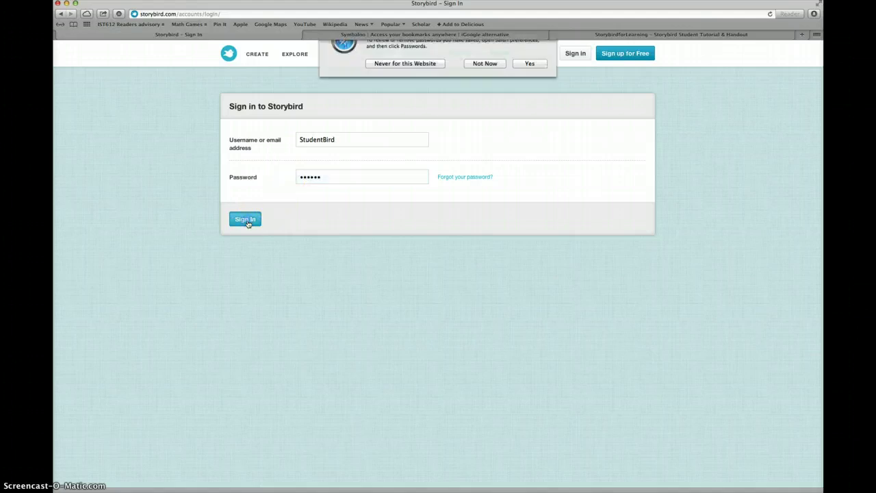
- Decline Safari's save-password offer, then enter and confirm a new password to replace the temporary one
{"action": "left_click", "coordinate": [494, 86]}
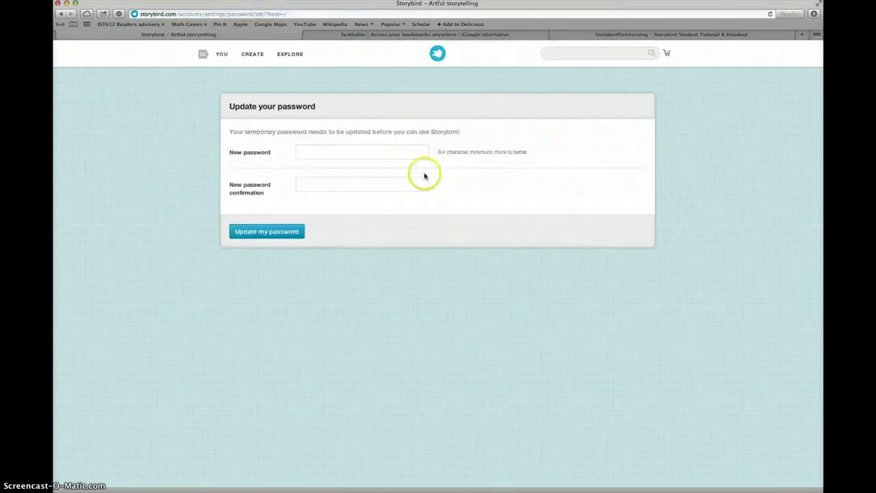
{"action": "left_click", "coordinate": [416, 151]}
{"action": "type", "text": "••••••••"}
{"action": "left_click", "coordinate": [413, 155]}
{"action": "left_click", "coordinate": [401, 181]}
{"action": "type", "text": "••••••••"}
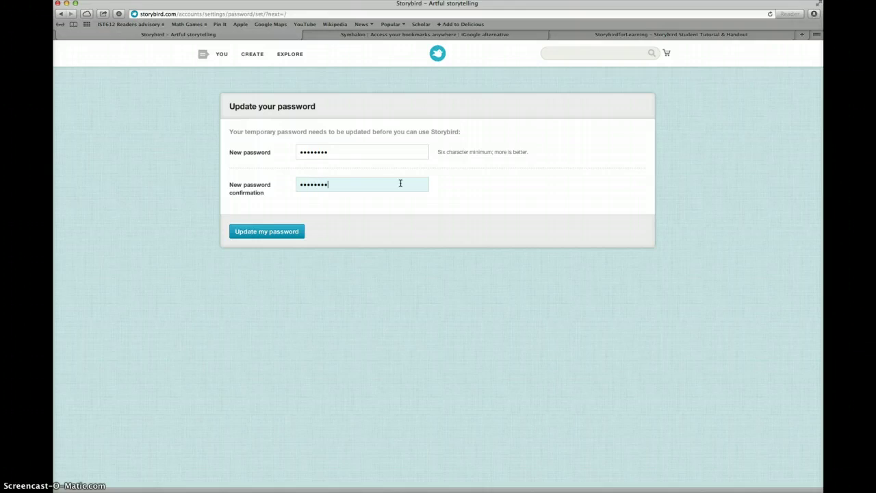
{"action": "left_click", "coordinate": [298, 233]}
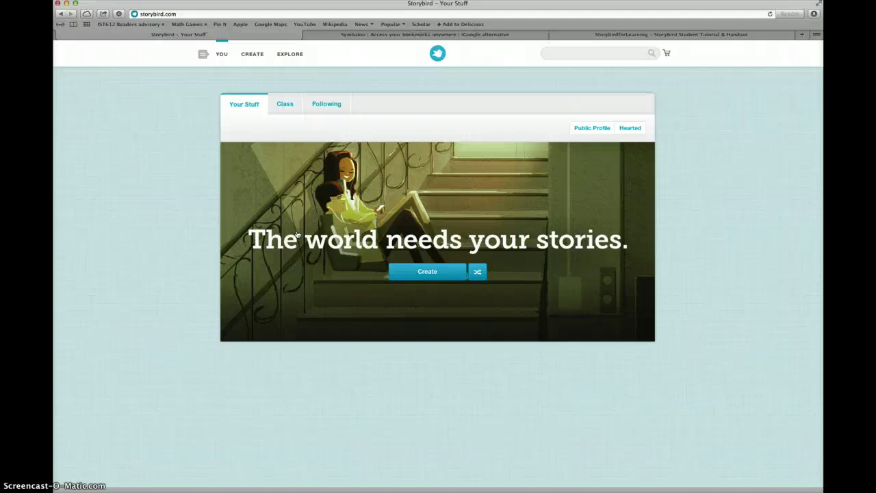
{"action": "left_click", "coordinate": [234, 104]}
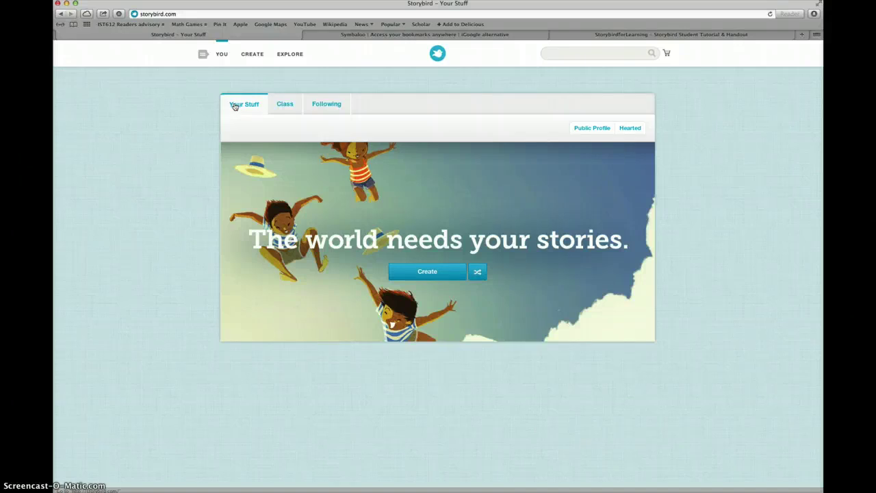
- Open the Class page and scroll through Assignments, Class Library and Class List, then return to the top
{"action": "left_click", "coordinate": [279, 105]}
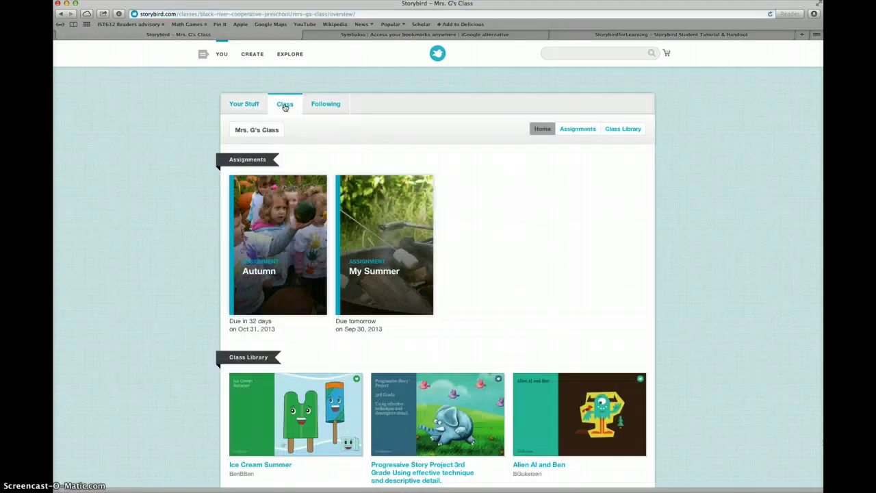
{"action": "left_click", "coordinate": [219, 202]}
{"action": "scroll", "coordinate": [219, 204], "scroll_direction": "down", "scroll_amount": 3}
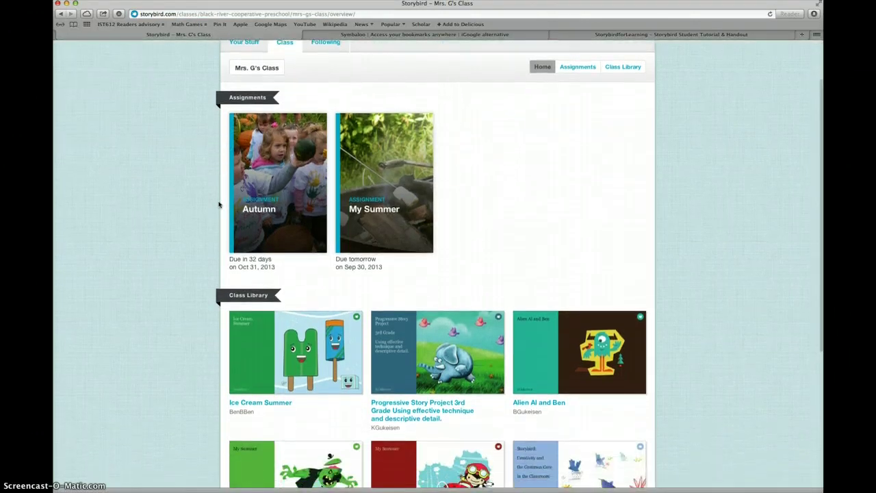
{"action": "scroll", "coordinate": [219, 204], "scroll_direction": "down", "scroll_amount": 6}
{"action": "scroll", "coordinate": [219, 204], "scroll_direction": "down", "scroll_amount": 1}
{"action": "left_click", "coordinate": [205, 204]}
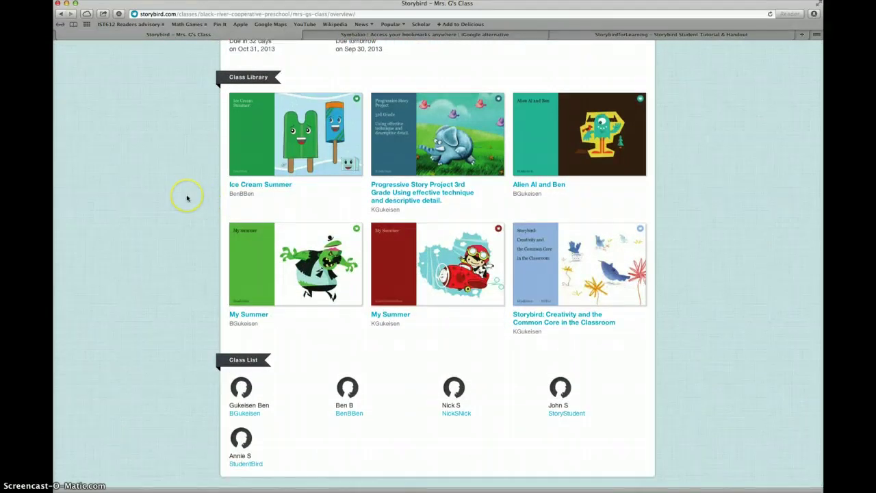
{"action": "scroll", "coordinate": [187, 197], "scroll_direction": "down", "scroll_amount": 1}
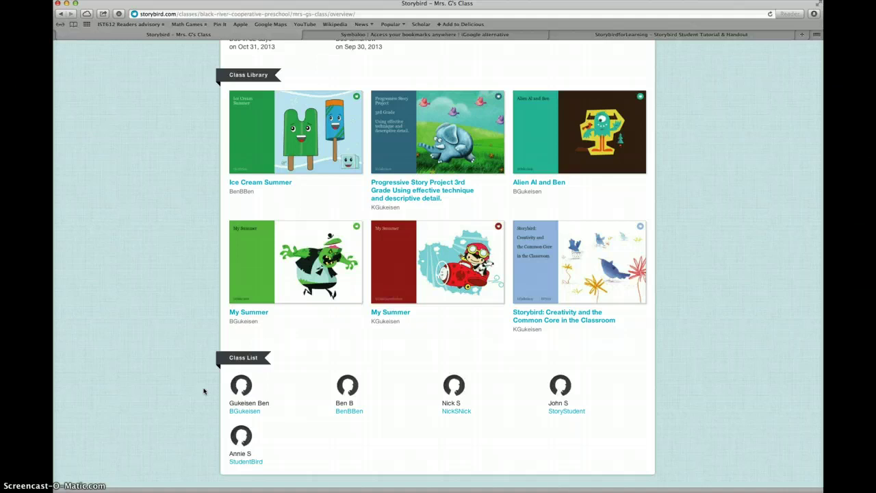
{"action": "scroll", "coordinate": [203, 392], "scroll_direction": "up", "scroll_amount": 10}
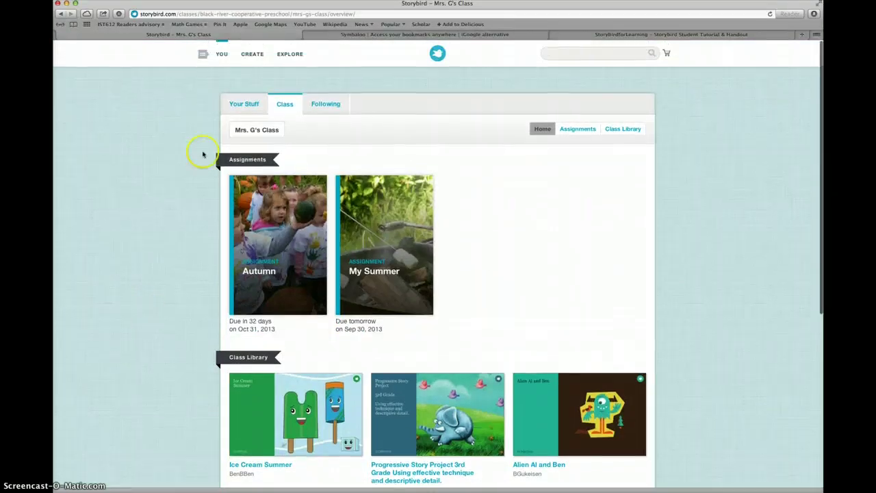
- Open the Following page and scroll down to the featured story 'There's Scary Stuff Going On!'
{"action": "left_click", "coordinate": [333, 108]}
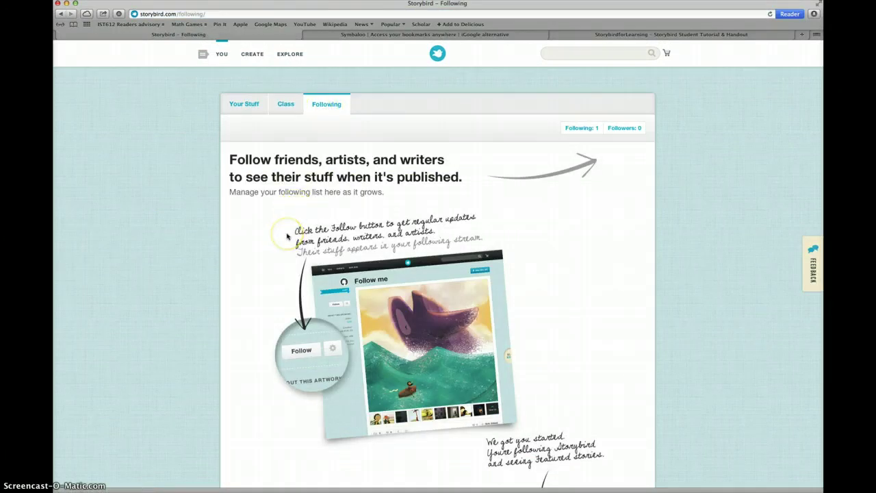
{"action": "scroll", "coordinate": [287, 236], "scroll_direction": "down", "scroll_amount": 8}
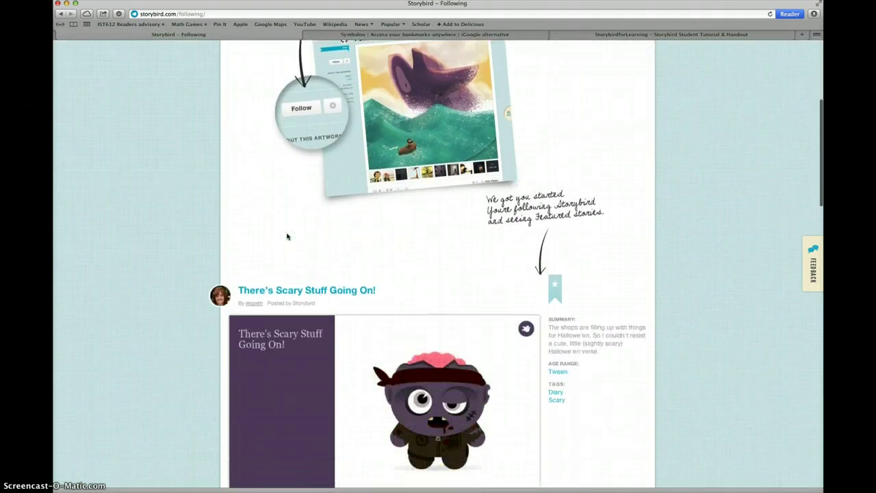
{"action": "scroll", "coordinate": [286, 236], "scroll_direction": "down", "scroll_amount": 6}
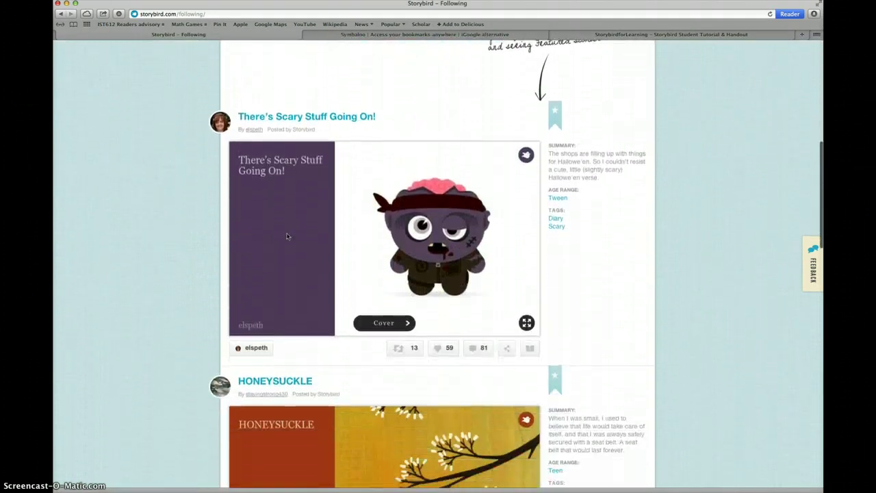
{"action": "scroll", "coordinate": [286, 236], "scroll_direction": "down", "scroll_amount": 1}
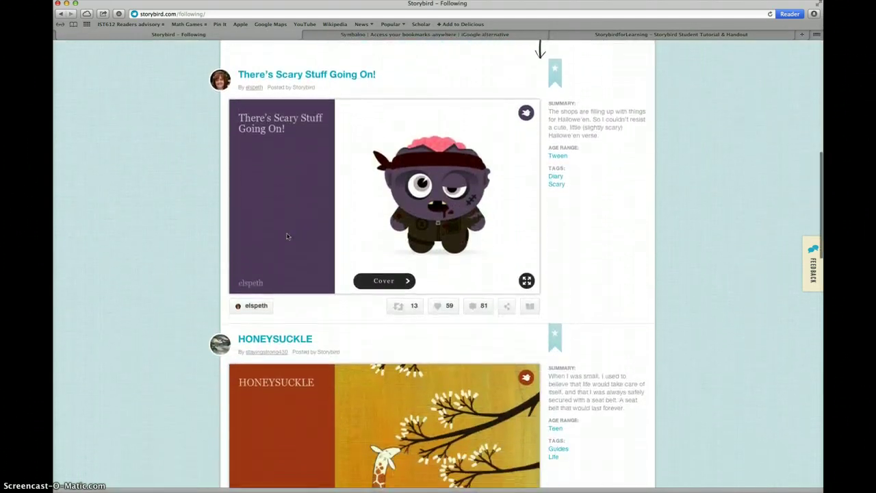
{"action": "mouse_move", "coordinate": [286, 236]}
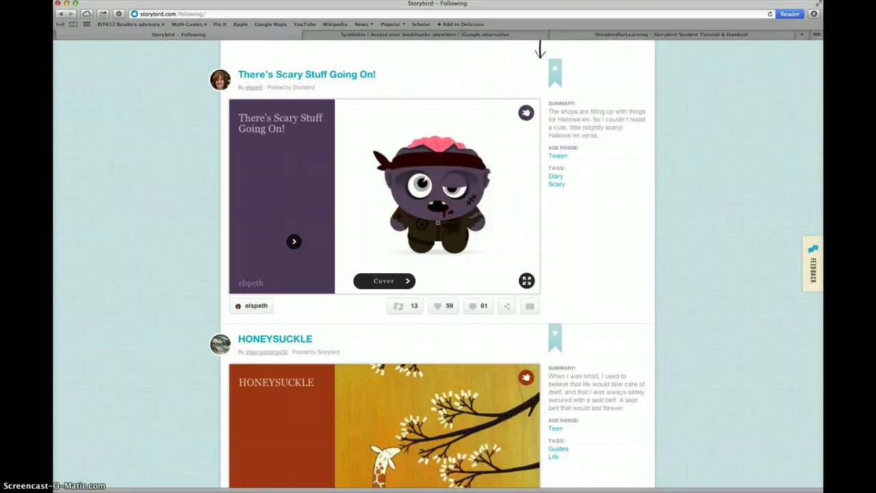
- Follow and then unfollow the featured story's author, leaving Following: 1 and Followers: 0
{"action": "left_click", "coordinate": [264, 309]}
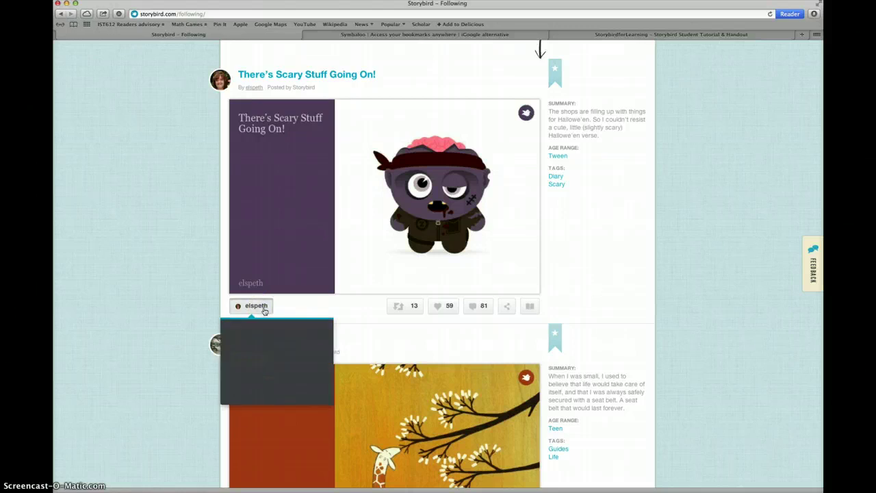
{"action": "left_click", "coordinate": [262, 359]}
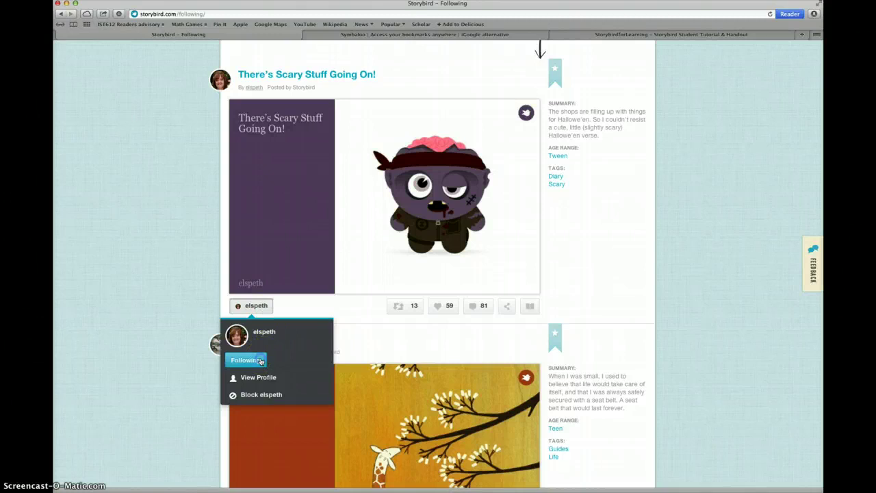
{"action": "left_click", "coordinate": [186, 339]}
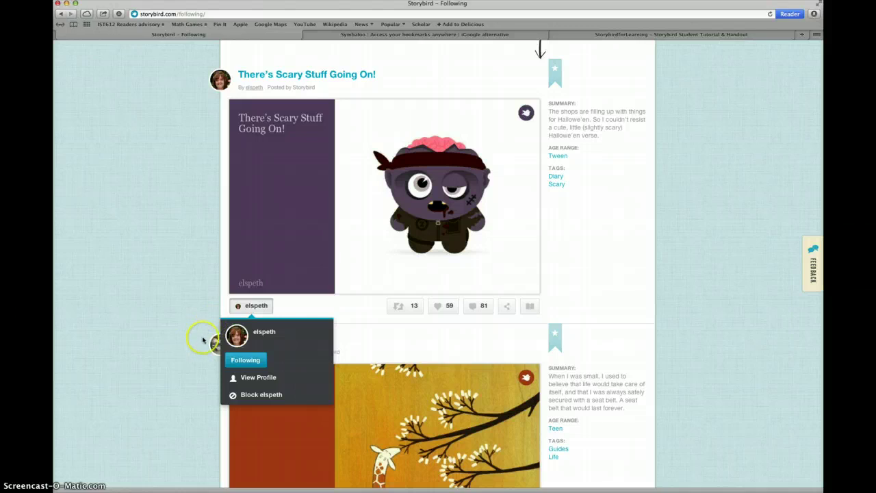
{"action": "left_click", "coordinate": [257, 363]}
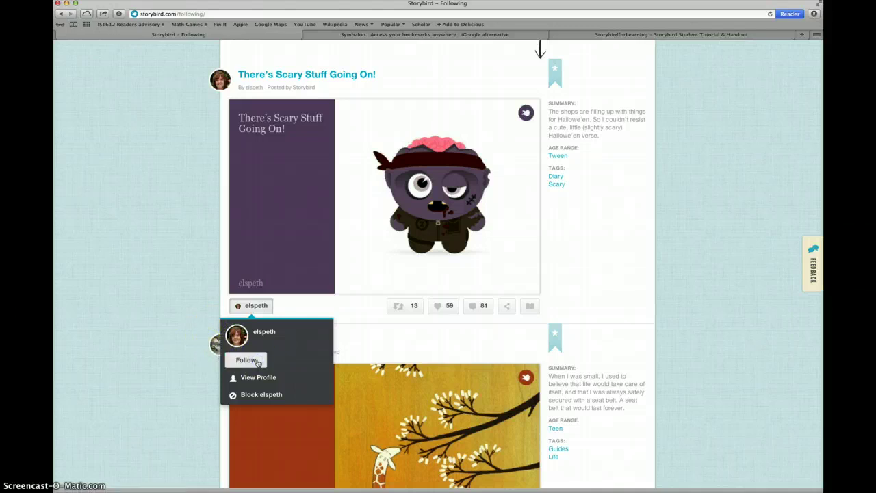
{"action": "left_click", "coordinate": [203, 219]}
{"action": "scroll", "coordinate": [207, 223], "scroll_direction": "up", "scroll_amount": 3}
{"action": "scroll", "coordinate": [206, 221], "scroll_direction": "up", "scroll_amount": 5}
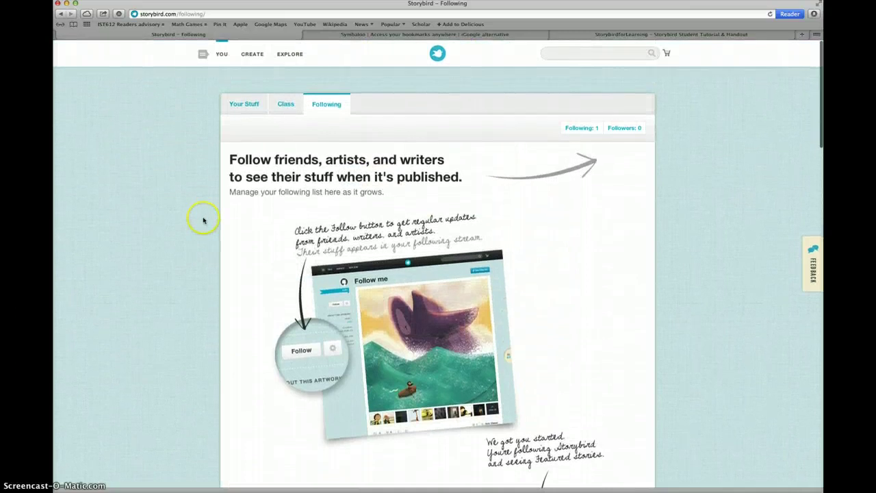
- Return to Your Stuff, then go to the Create artwork gallery
{"action": "left_click", "coordinate": [245, 104]}
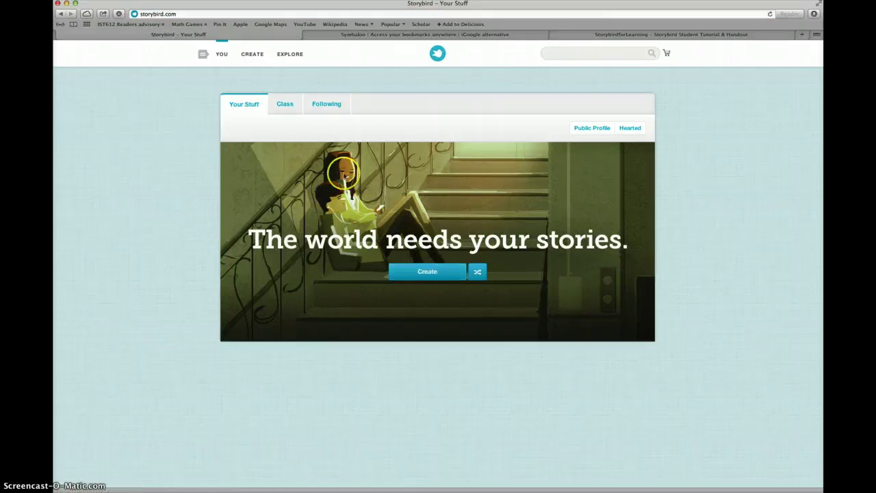
{"action": "left_click", "coordinate": [260, 58]}
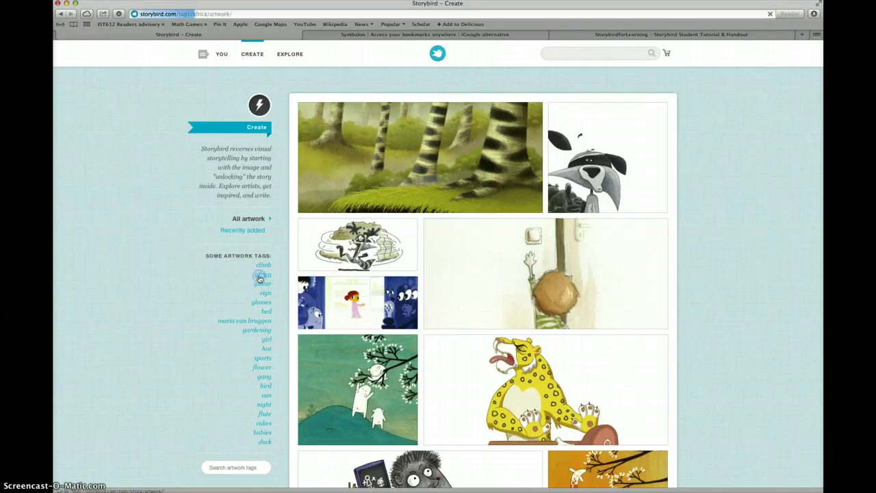
- Browse the africa and garden artwork tags, then enter 'halloween' in the site search box
{"action": "left_click", "coordinate": [262, 274]}
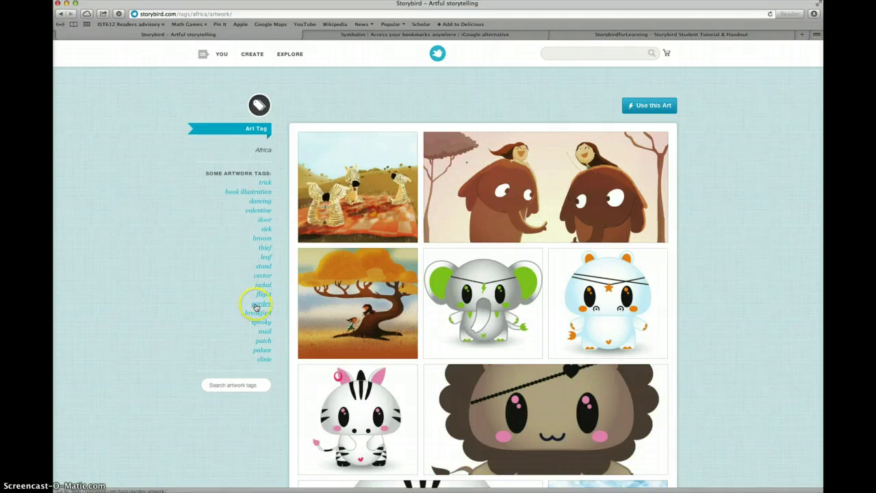
{"action": "left_click", "coordinate": [258, 304]}
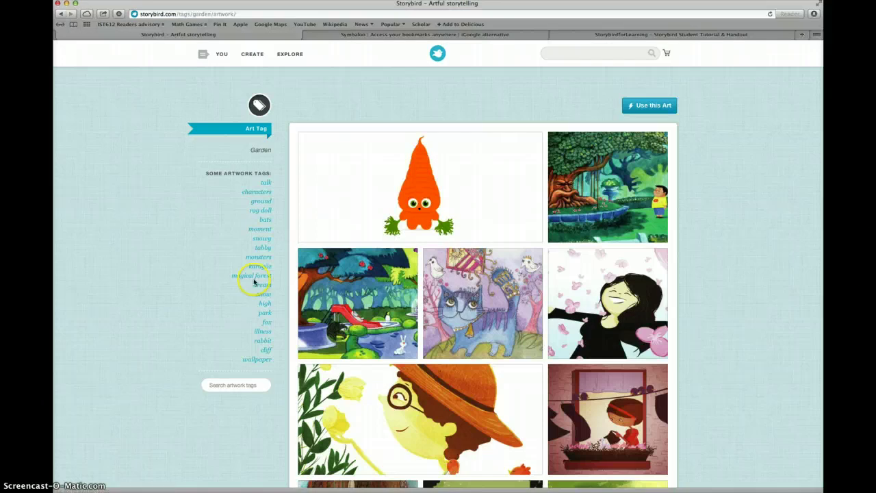
{"action": "left_click", "coordinate": [622, 54]}
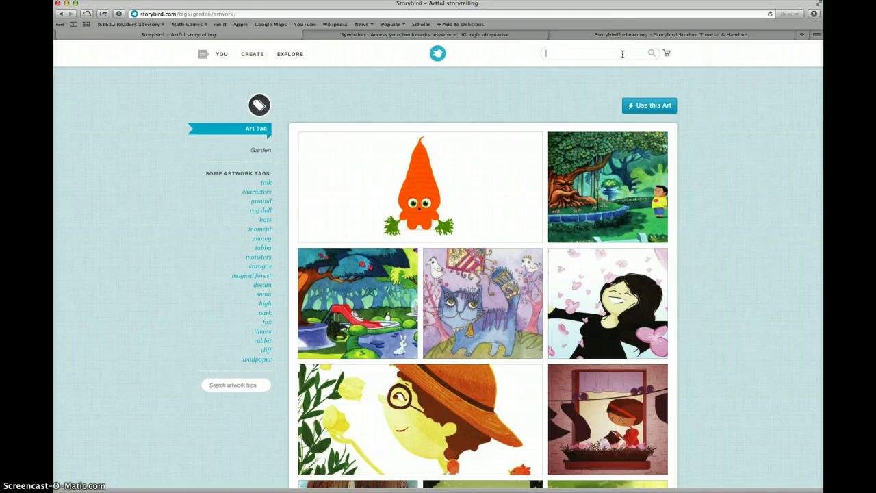
{"action": "type", "text": "halloween"}
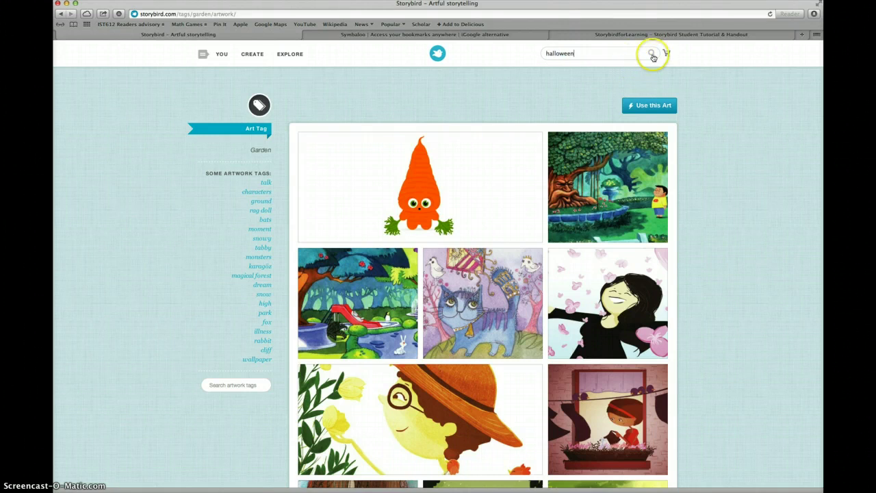
- Search for 'halloween', filter to Artwork: 62, and scroll down to the cartoon monster pictures
{"action": "left_click", "coordinate": [651, 55]}
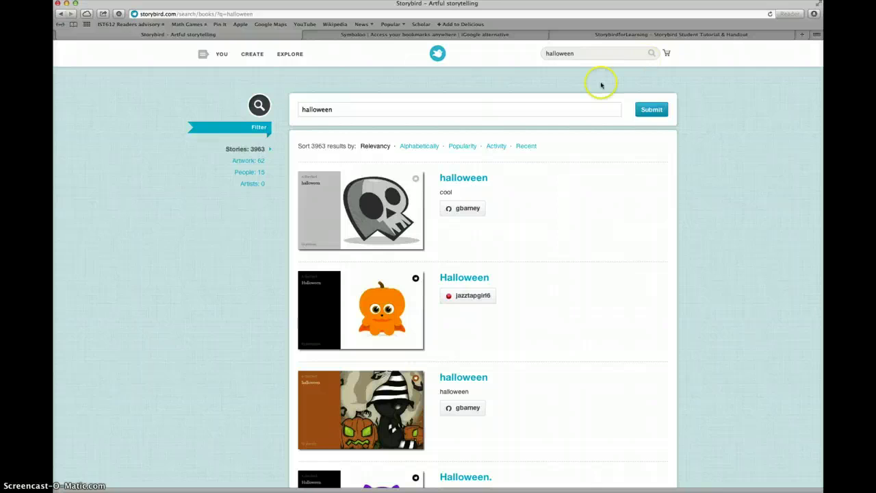
{"action": "left_click", "coordinate": [248, 162]}
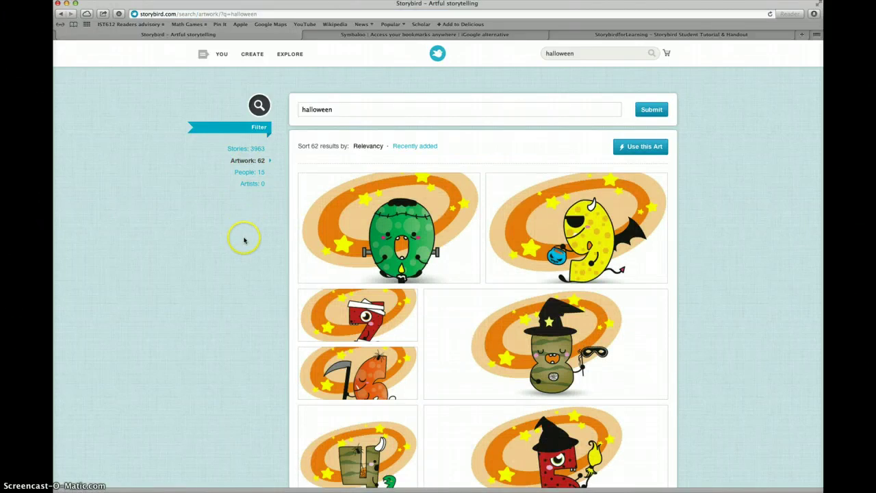
{"action": "scroll", "coordinate": [251, 260], "scroll_direction": "down", "scroll_amount": 5}
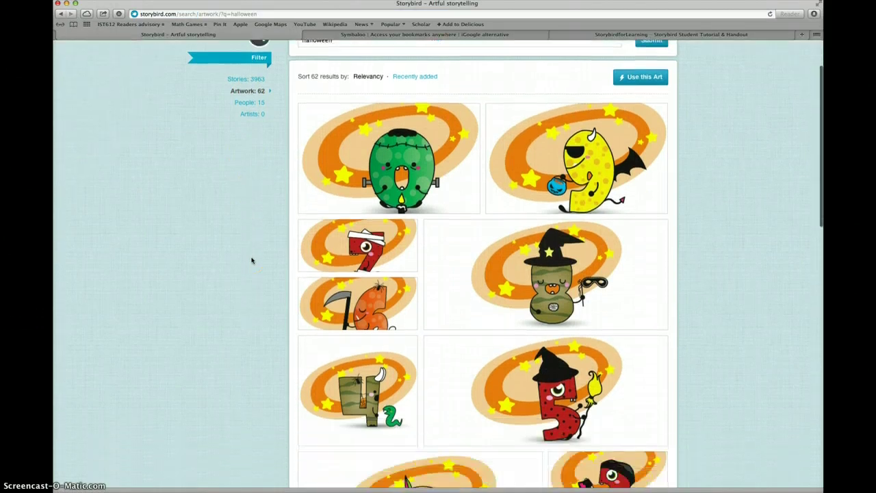
{"action": "scroll", "coordinate": [251, 260], "scroll_direction": "down", "scroll_amount": 8}
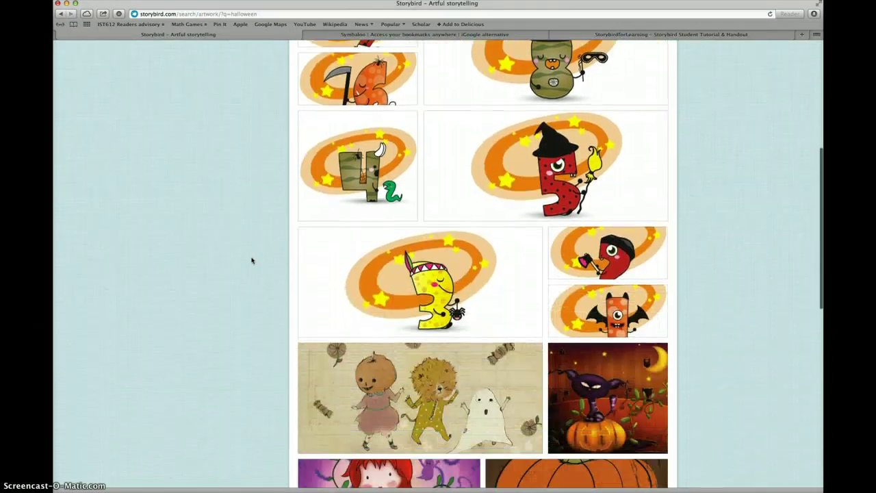
{"action": "scroll", "coordinate": [251, 260], "scroll_direction": "down", "scroll_amount": 5}
{"action": "scroll", "coordinate": [251, 260], "scroll_direction": "down", "scroll_amount": 5}
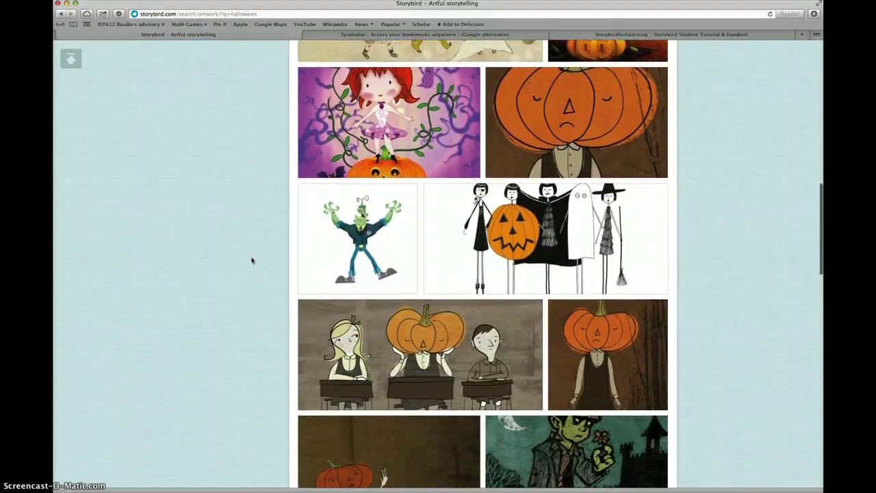
{"action": "scroll", "coordinate": [252, 260], "scroll_direction": "down", "scroll_amount": 8}
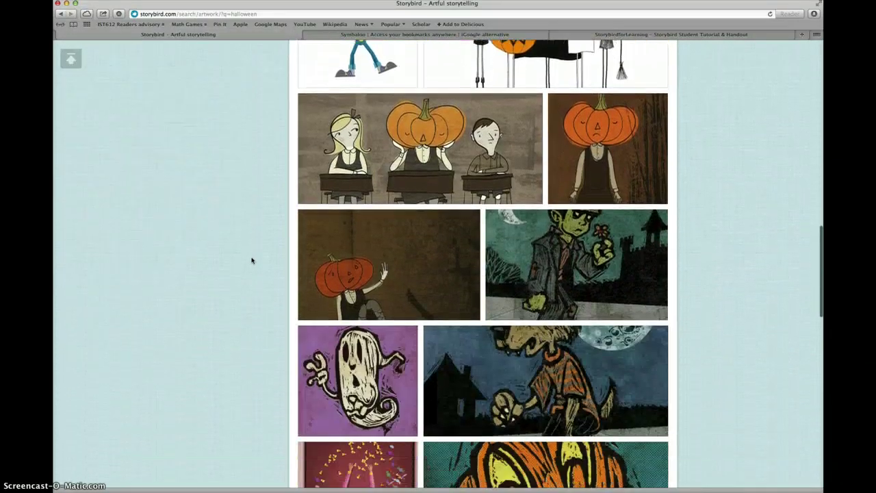
{"action": "scroll", "coordinate": [251, 260], "scroll_direction": "down", "scroll_amount": 10}
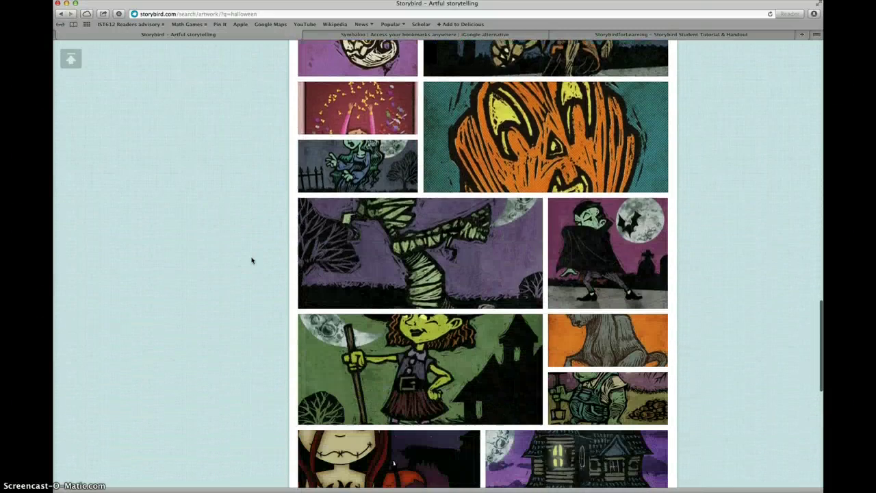
{"action": "scroll", "coordinate": [251, 260], "scroll_direction": "down", "scroll_amount": 8}
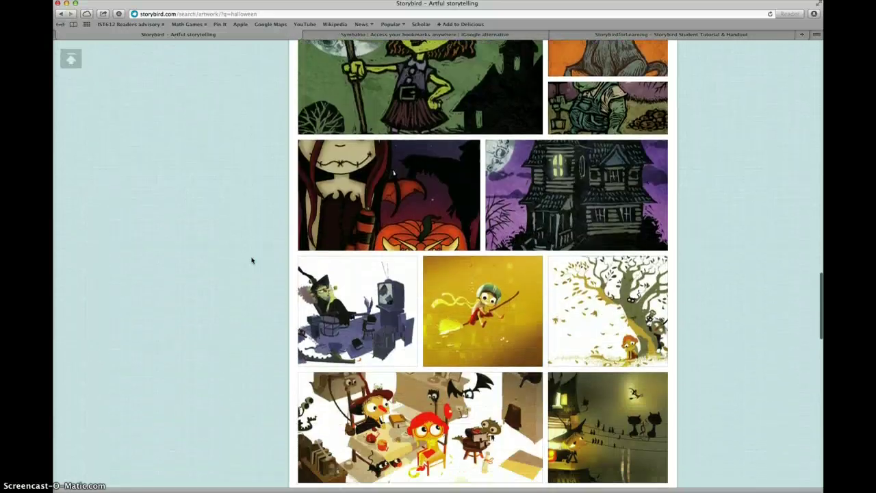
{"action": "scroll", "coordinate": [251, 260], "scroll_direction": "down", "scroll_amount": 8}
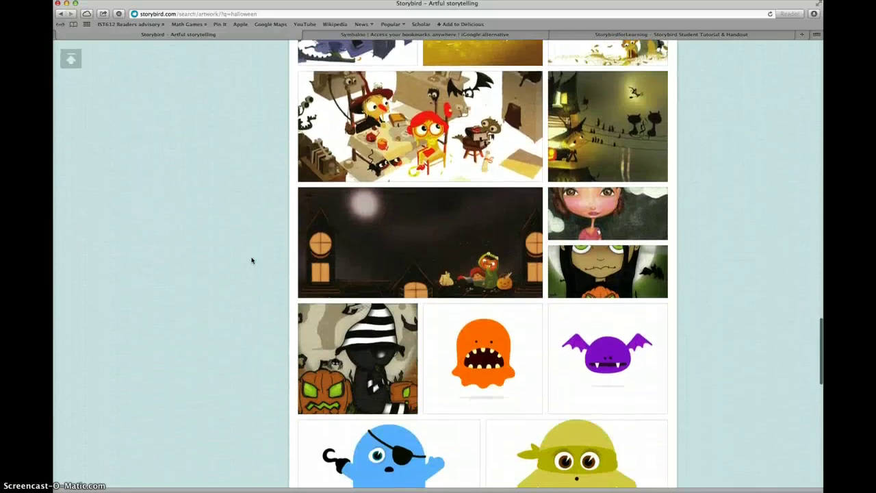
{"action": "scroll", "coordinate": [251, 260], "scroll_direction": "down", "scroll_amount": 1}
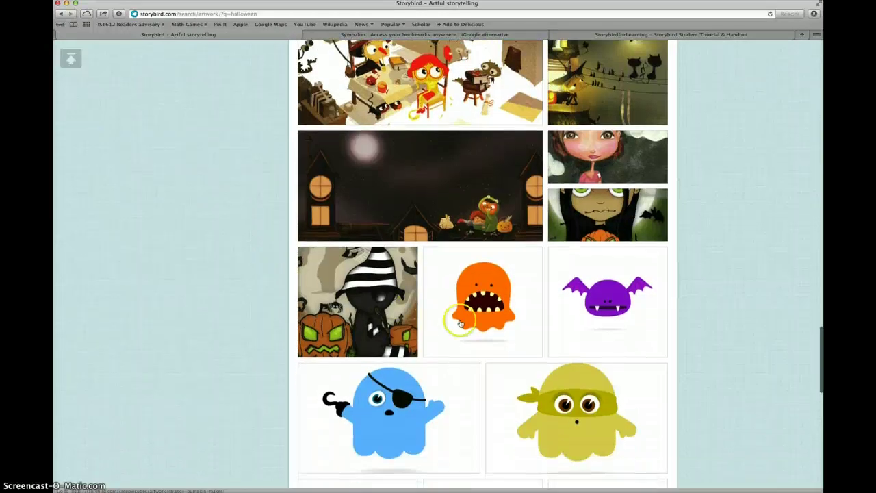
- Open the purple Batty bat artwork and bring up its Use this Art options
{"action": "left_click", "coordinate": [618, 305]}
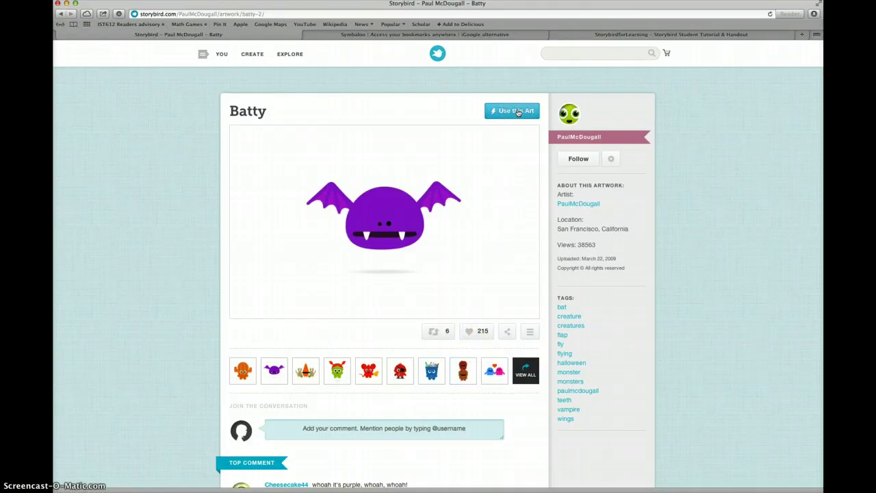
{"action": "left_click", "coordinate": [517, 111]}
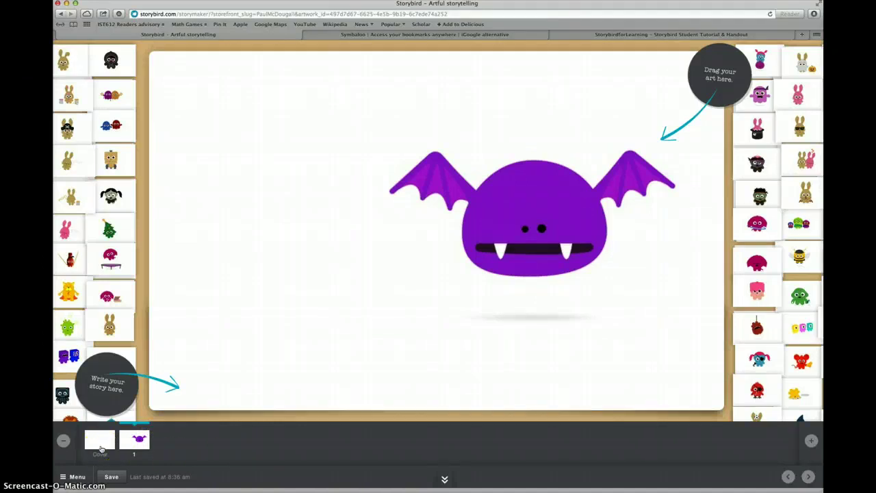
- Give the story cover the Classic style and place the green zombie artwork on it
{"action": "left_click", "coordinate": [100, 445]}
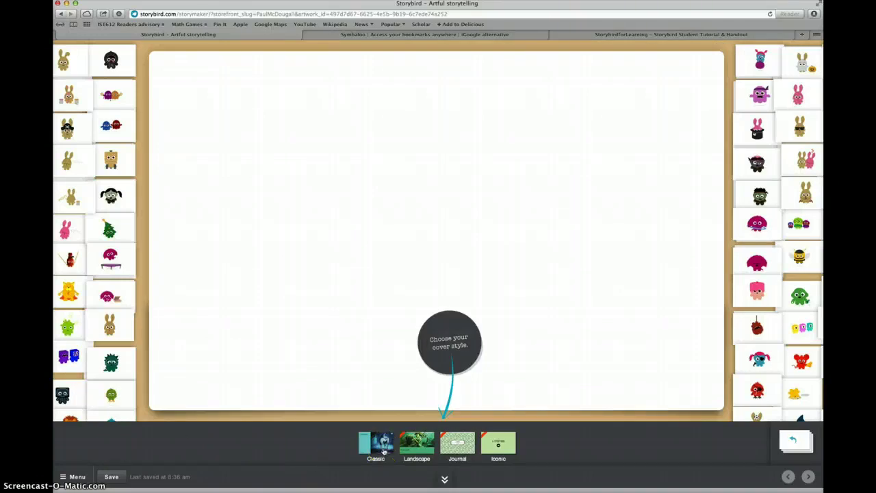
{"action": "left_click", "coordinate": [383, 450]}
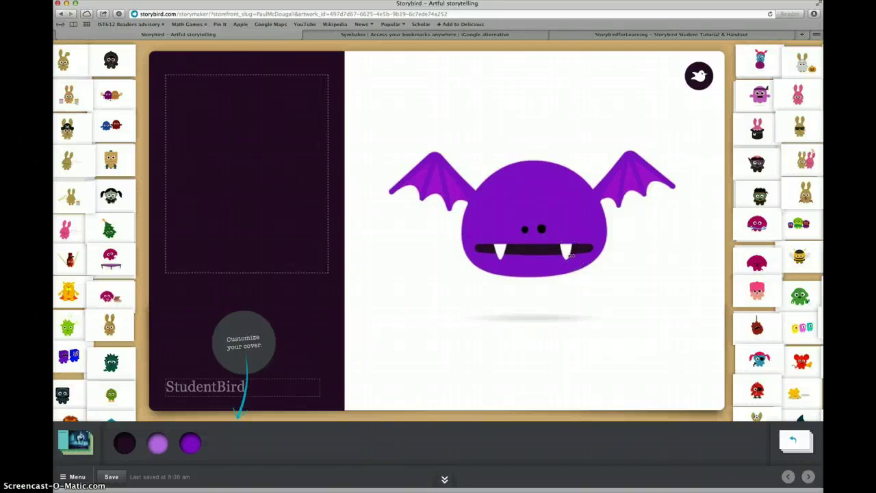
{"action": "left_click_drag", "start_coordinate": [761, 197], "coordinate": [551, 211]}
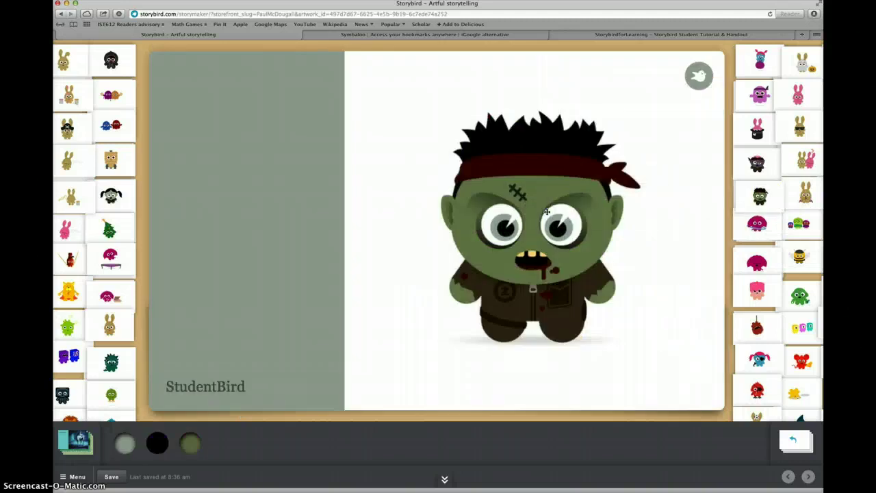
- Title the cover 'Halloween' and save the story
{"action": "left_click", "coordinate": [254, 387]}
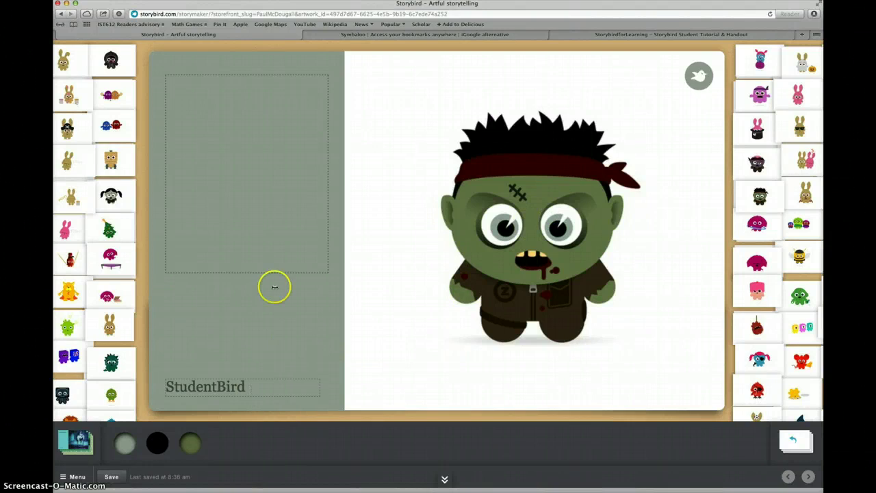
{"action": "left_click", "coordinate": [272, 167]}
{"action": "type", "text": "Halloween"}
{"action": "left_click", "coordinate": [239, 377]}
{"action": "left_click", "coordinate": [120, 478]}
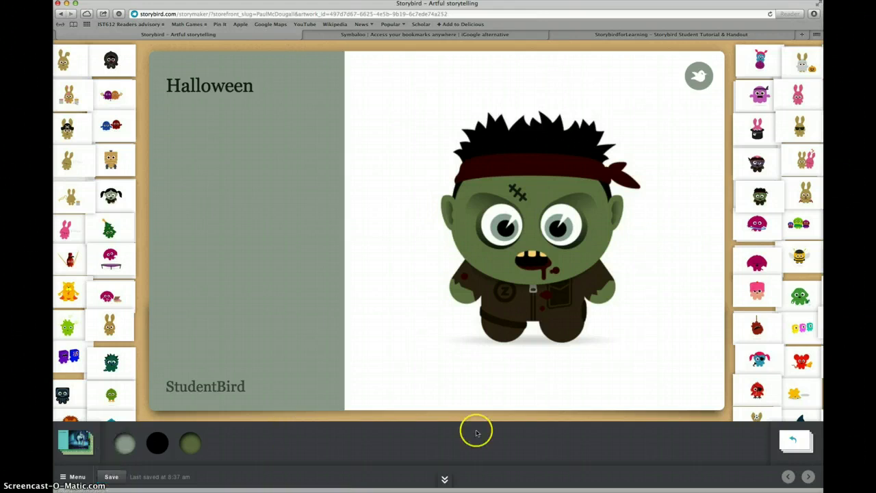
- On page 1, replace the bat with the three-monster sticker and type 'halloween is here' beside it
{"action": "left_click", "coordinate": [785, 441]}
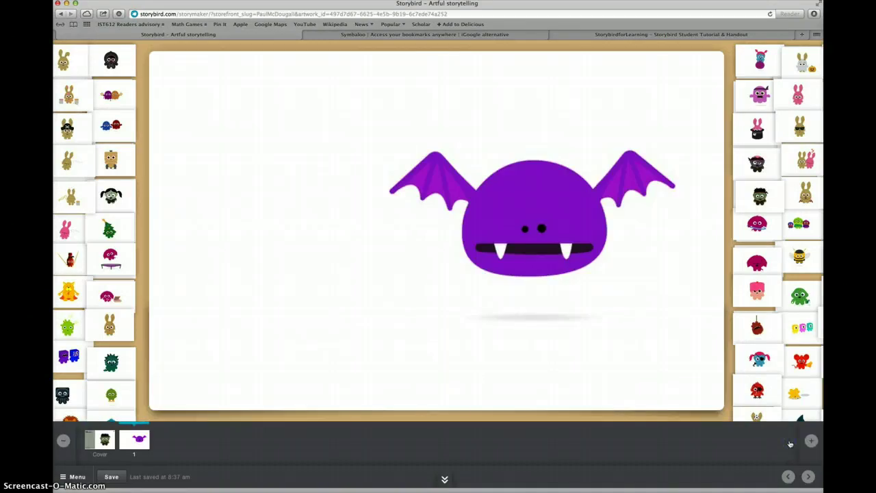
{"action": "left_click", "coordinate": [781, 446]}
{"action": "left_click_drag", "start_coordinate": [797, 224], "coordinate": [347, 194]}
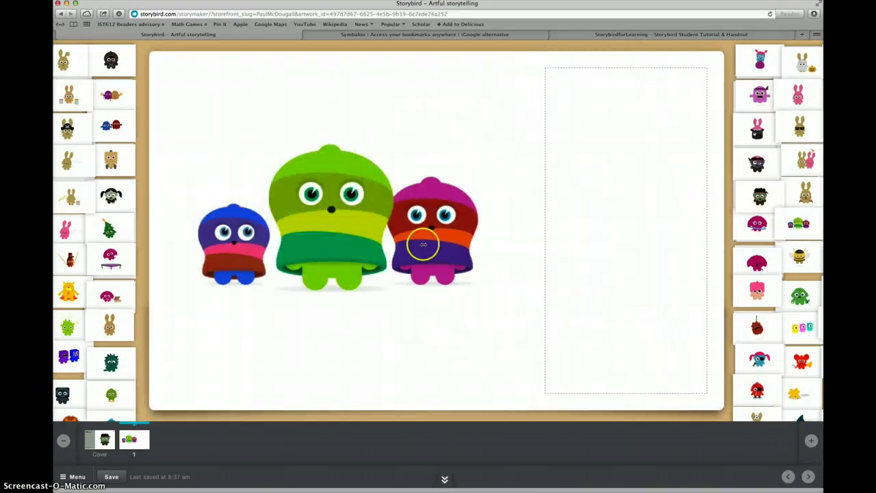
{"action": "left_click", "coordinate": [660, 198]}
{"action": "type", "text": "hallowe"}
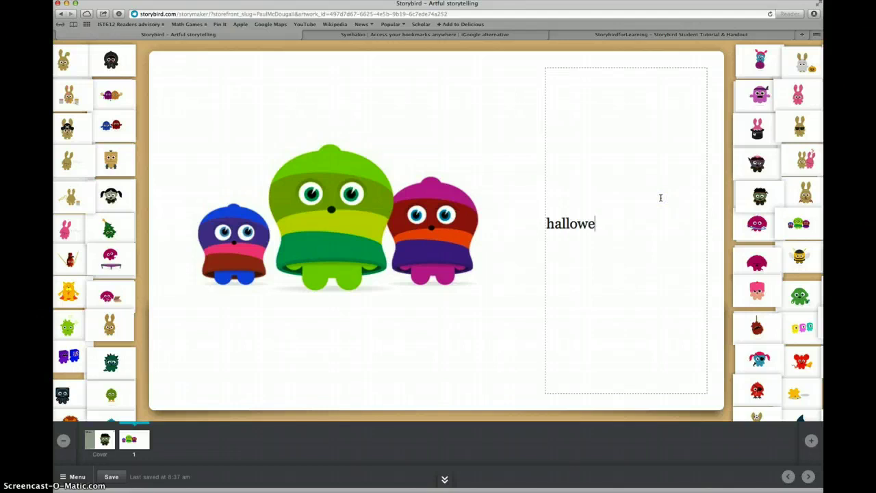
{"action": "type", "text": "en is here"}
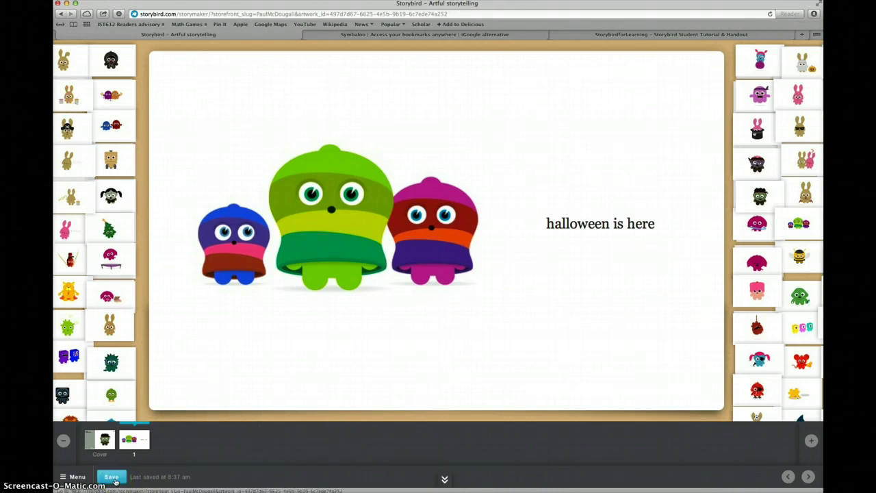
- Save the story, then choose Publish from the Menu to reach Story details
{"action": "left_click", "coordinate": [114, 477]}
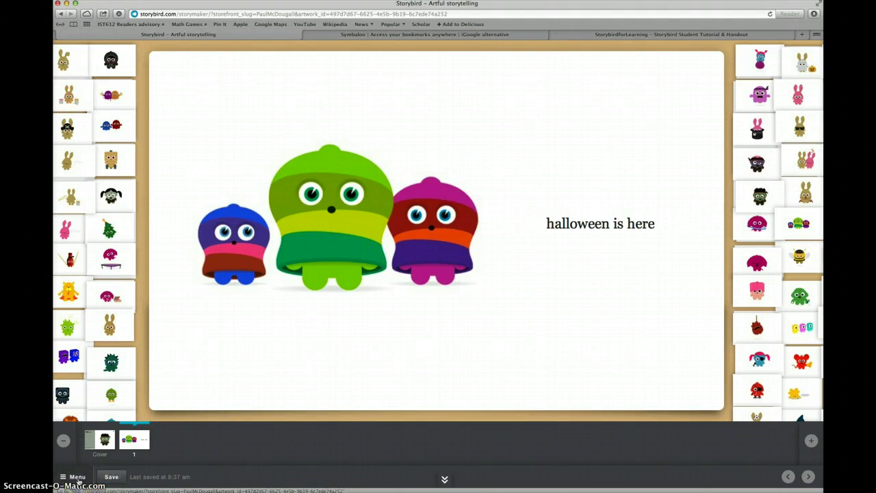
{"action": "left_click", "coordinate": [76, 477]}
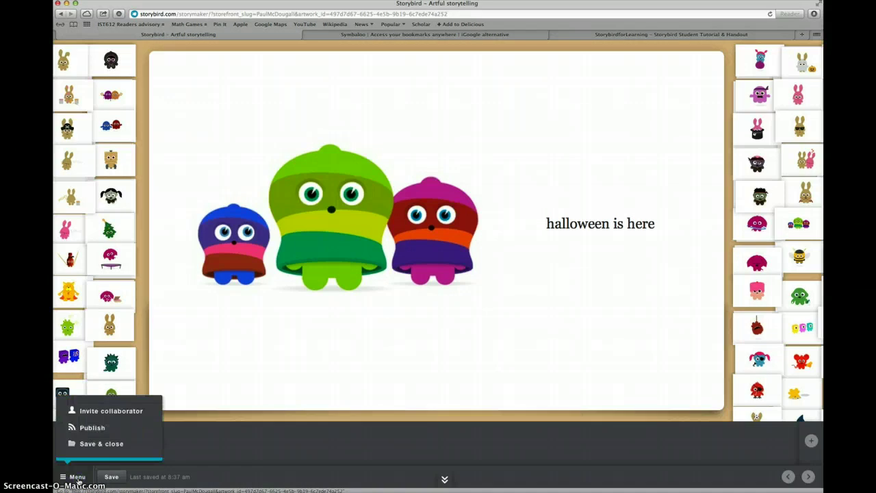
{"action": "left_click", "coordinate": [90, 445]}
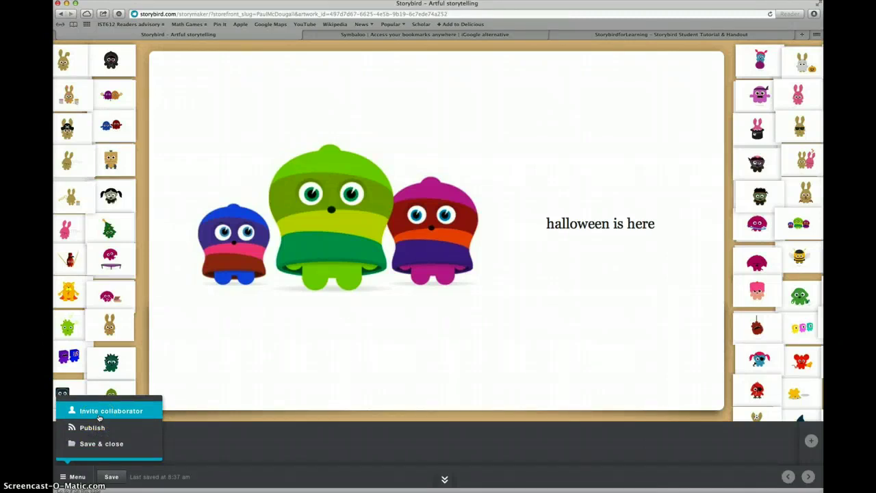
{"action": "left_click", "coordinate": [99, 423]}
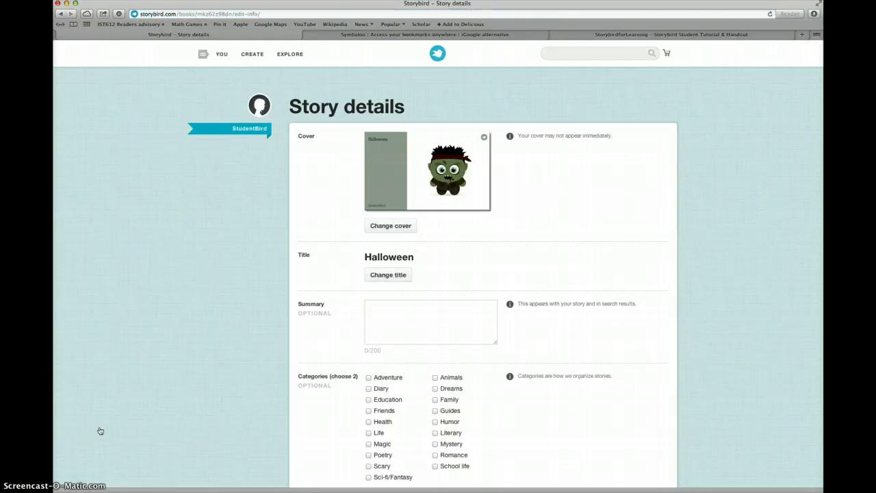
- Tick Kid (5-7) under Written for in the Story details form
{"action": "left_click", "coordinate": [157, 414]}
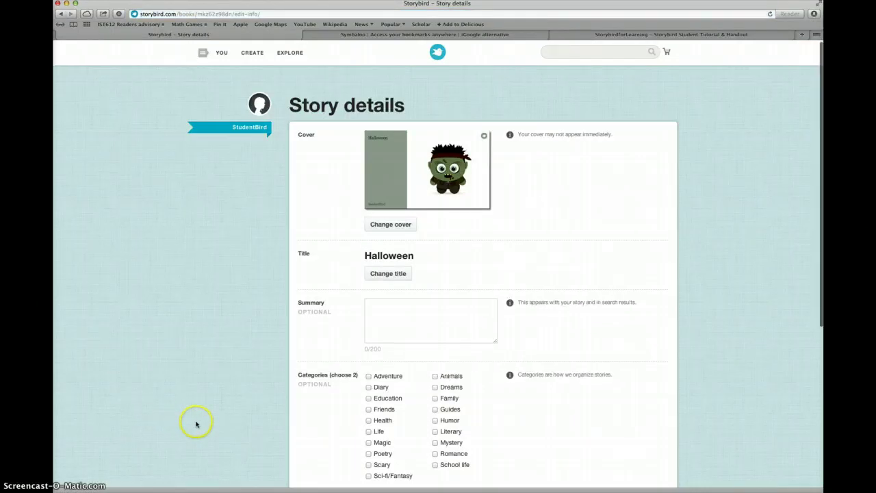
{"action": "scroll", "coordinate": [196, 420], "scroll_direction": "down", "scroll_amount": 3}
{"action": "scroll", "coordinate": [197, 425], "scroll_direction": "down", "scroll_amount": 1}
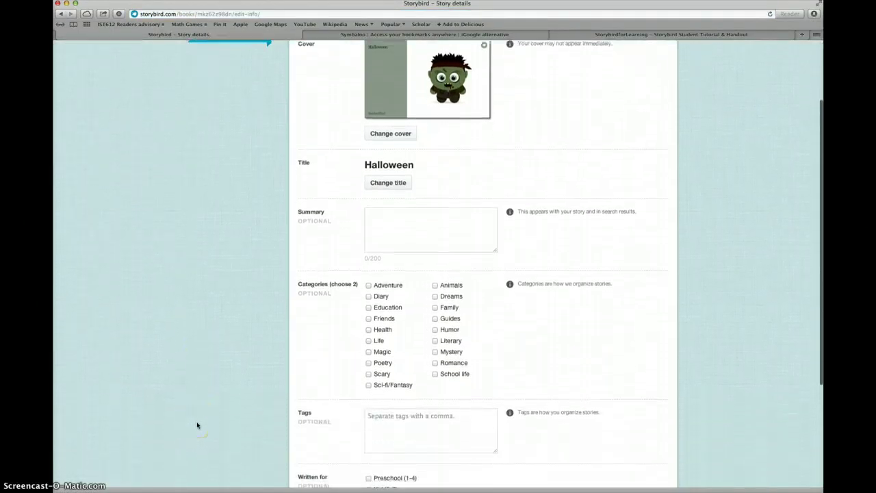
{"action": "scroll", "coordinate": [197, 425], "scroll_direction": "down", "scroll_amount": 3}
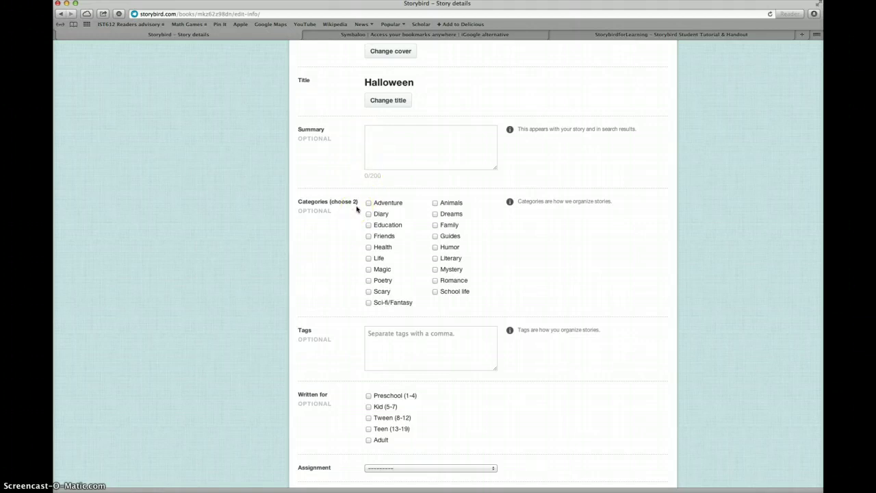
{"action": "scroll", "coordinate": [356, 206], "scroll_direction": "down", "scroll_amount": 3}
{"action": "left_click", "coordinate": [361, 287]}
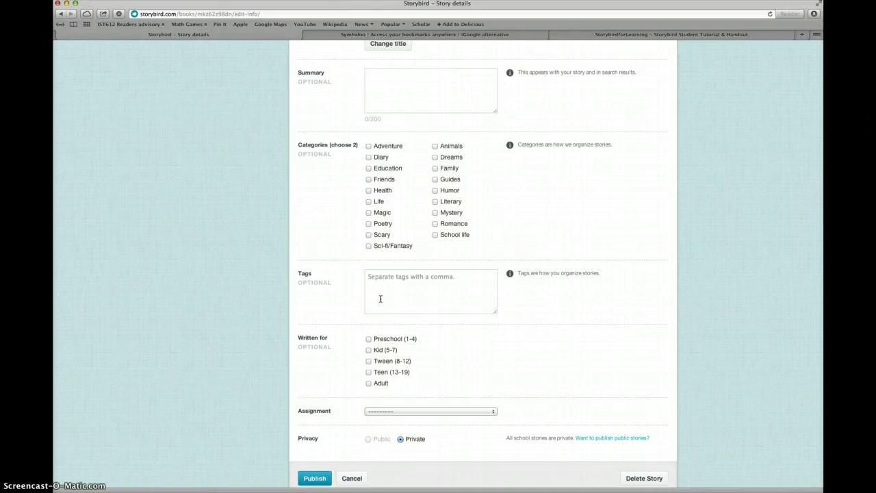
{"action": "scroll", "coordinate": [380, 298], "scroll_direction": "down", "scroll_amount": 1}
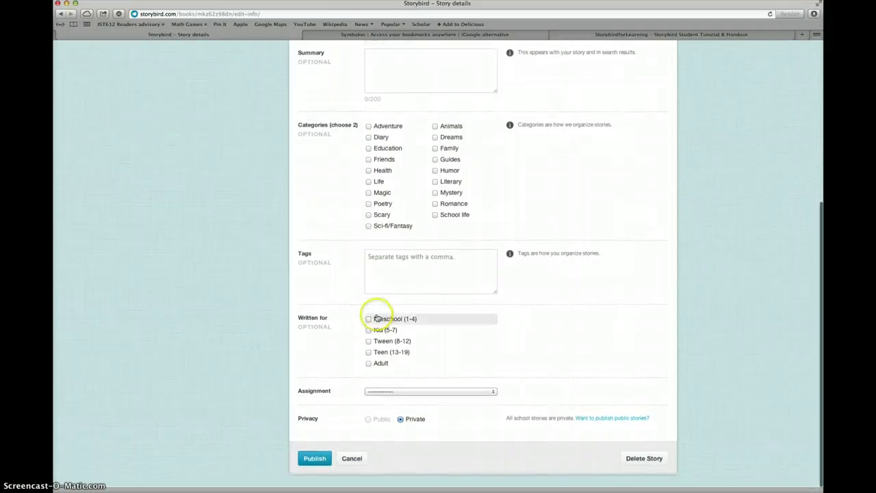
{"action": "left_click", "coordinate": [369, 331]}
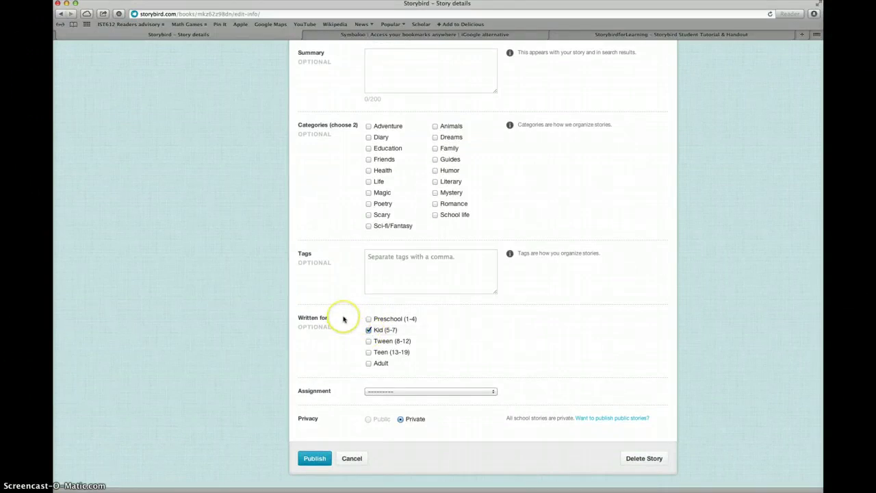
- Leave Assignment blank and keep Privacy set to Private
{"action": "scroll", "coordinate": [343, 319], "scroll_direction": "up", "scroll_amount": 3}
{"action": "scroll", "coordinate": [343, 318], "scroll_direction": "down", "scroll_amount": 3}
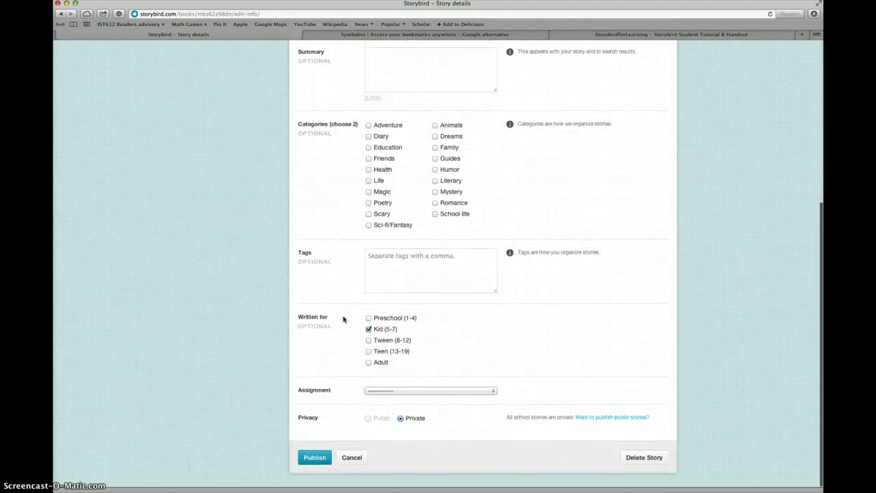
{"action": "left_click", "coordinate": [392, 398]}
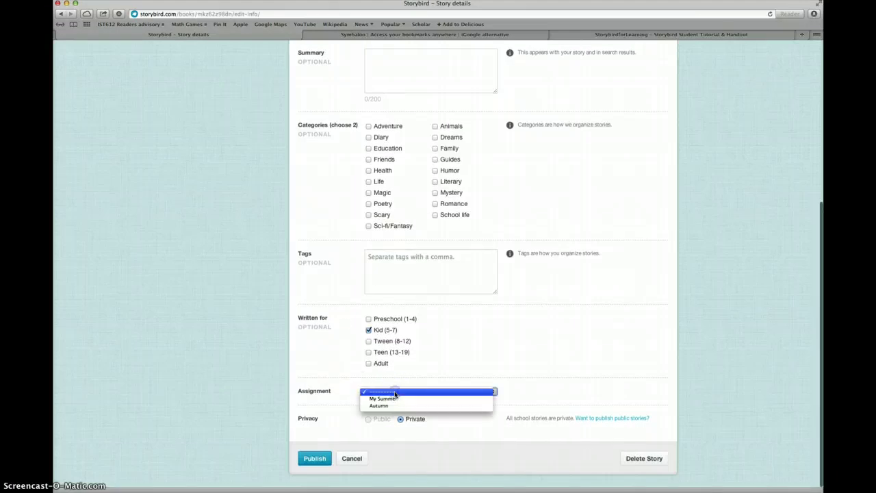
{"action": "left_click", "coordinate": [395, 393]}
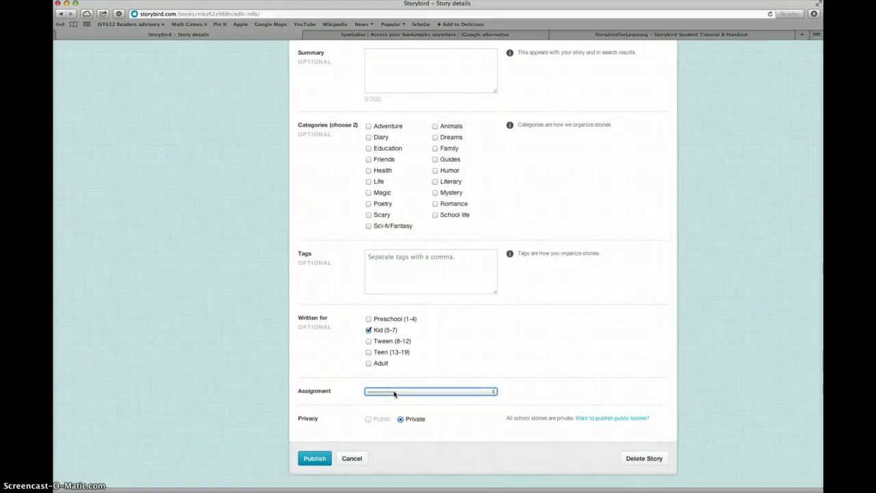
{"action": "left_click", "coordinate": [407, 419]}
- Publish the Halloween story and turn the viewer to page 1 with the three monsters
{"action": "left_click", "coordinate": [316, 459]}
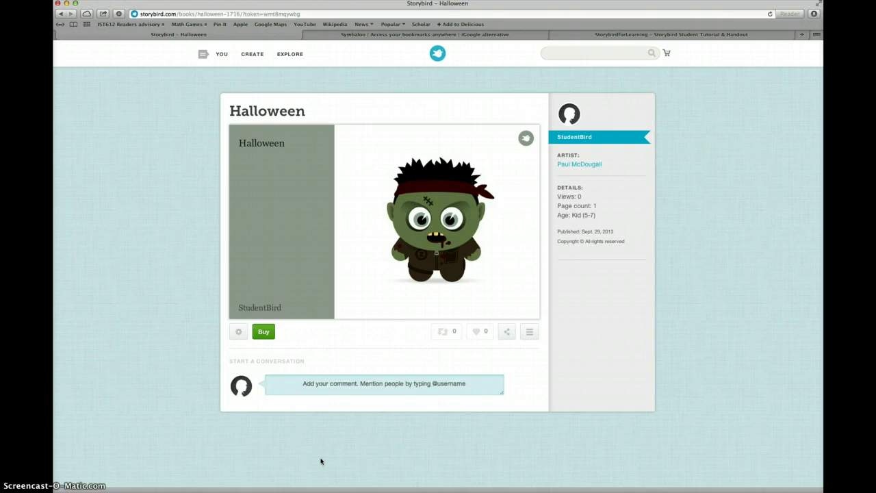
{"action": "left_click", "coordinate": [321, 457]}
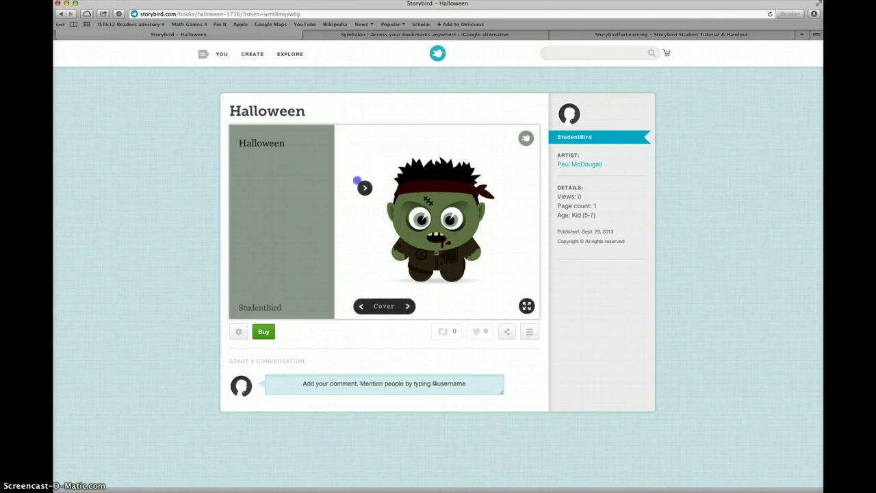
{"action": "left_click", "coordinate": [356, 164]}
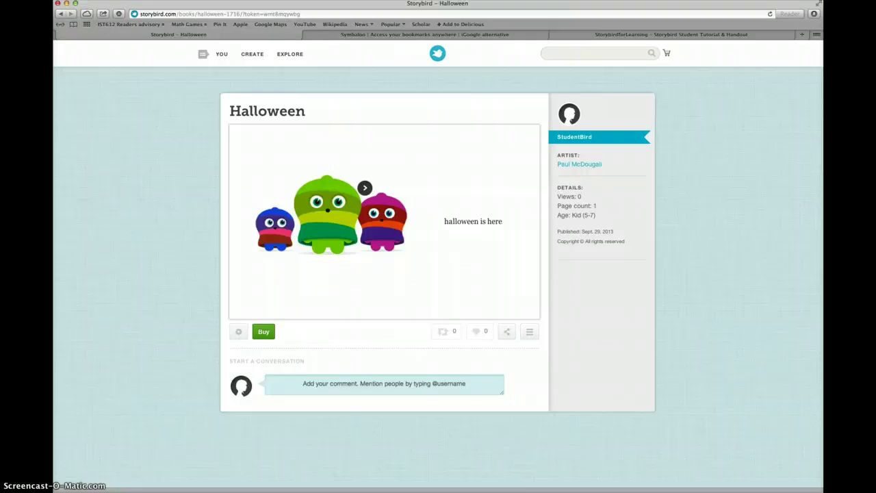
{"action": "left_click", "coordinate": [362, 185]}
{"action": "left_click", "coordinate": [266, 190]}
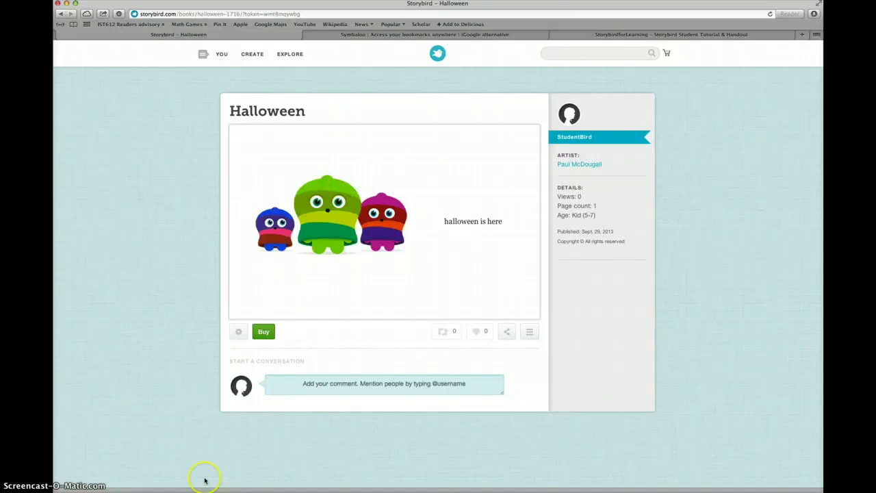